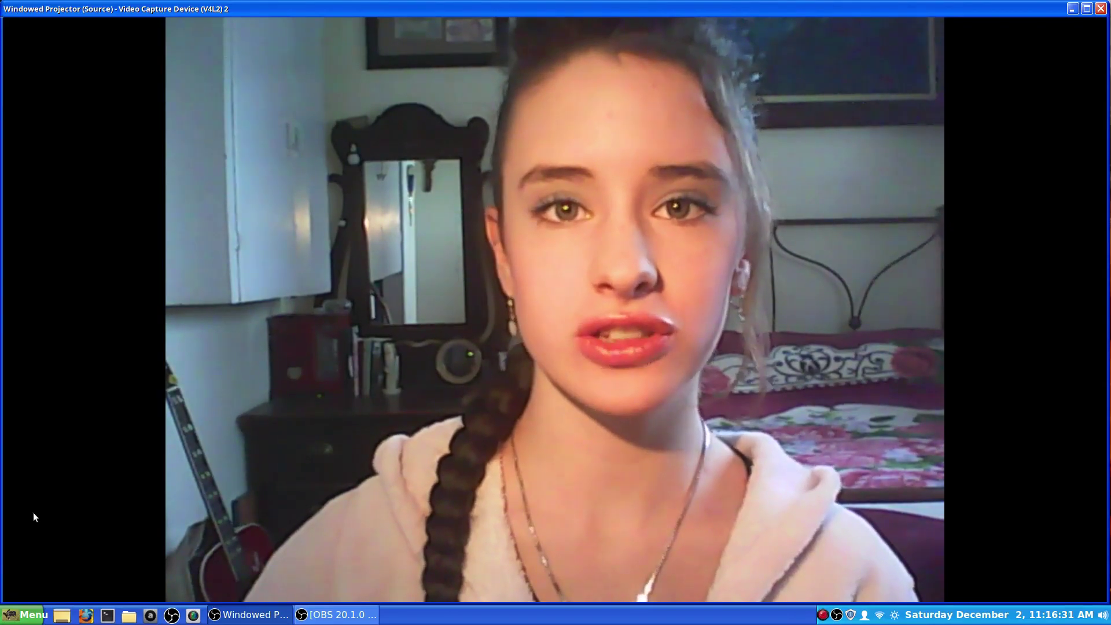
Step: Shrink the webcam projector to a small top-right window and launch Screensaver from Menu > Preferences
left_click_drag(33, 516, 771, 267)
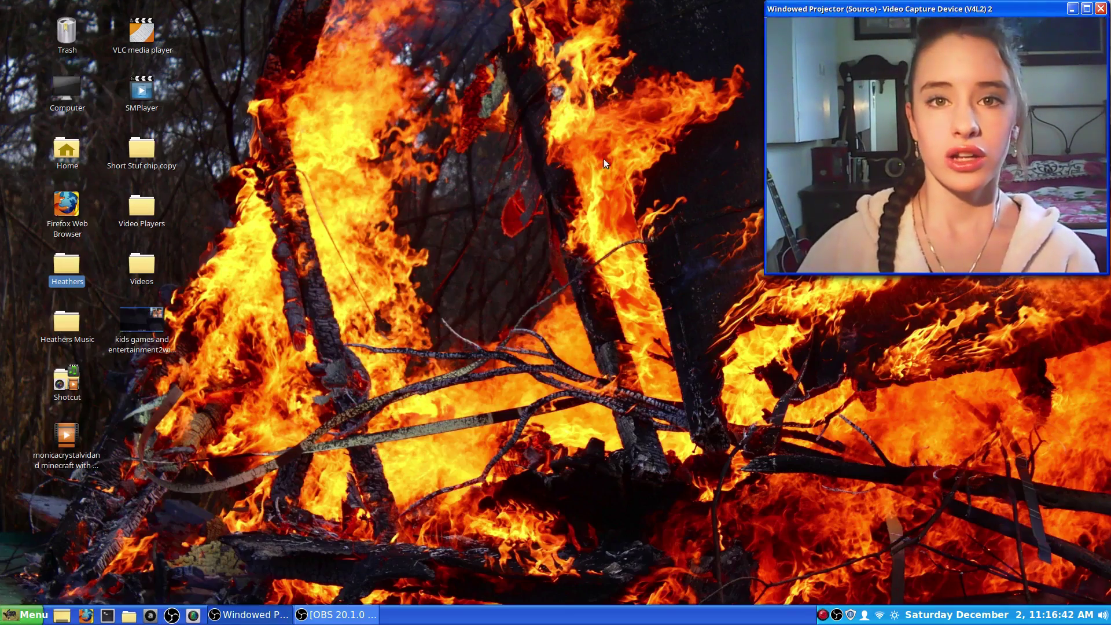
left_click(12, 618)
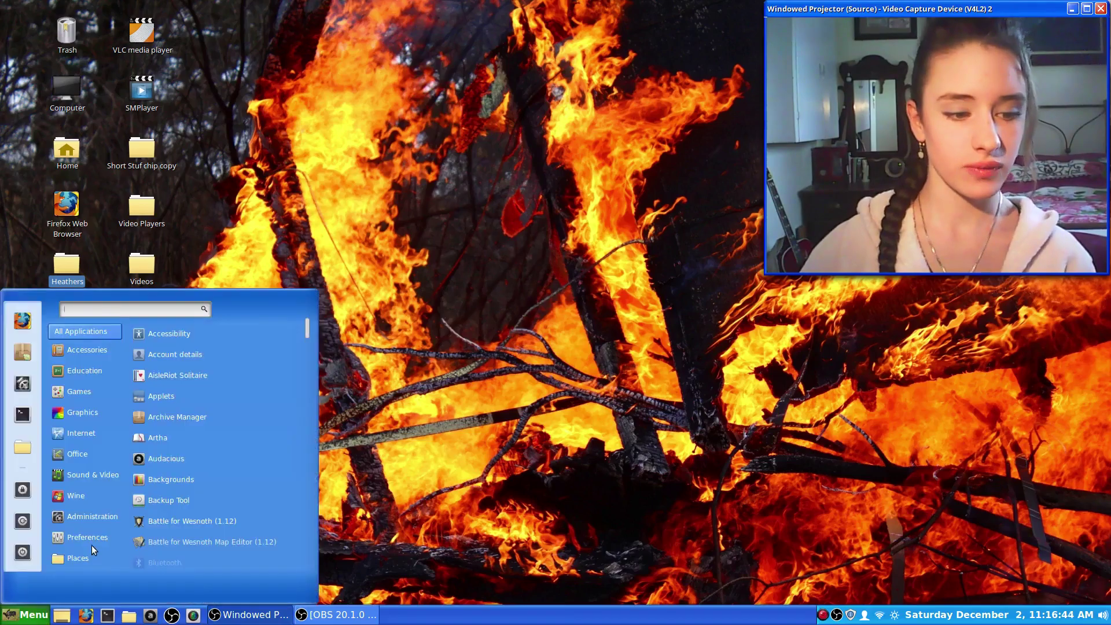
mouse_move(95, 534)
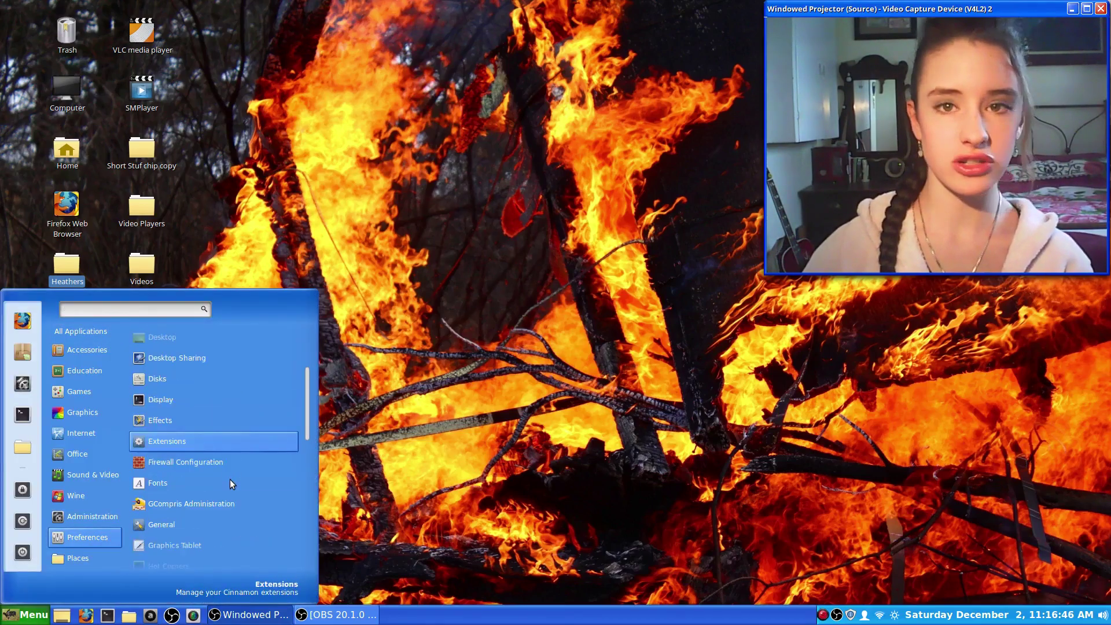
scroll(230, 480, "down", 5)
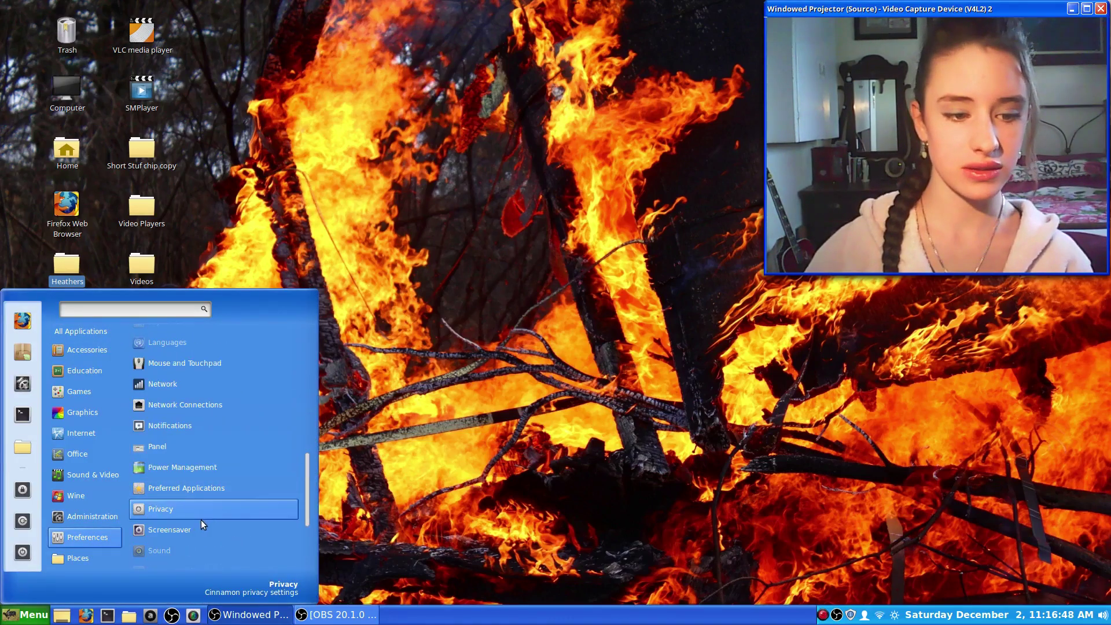
left_click(194, 528)
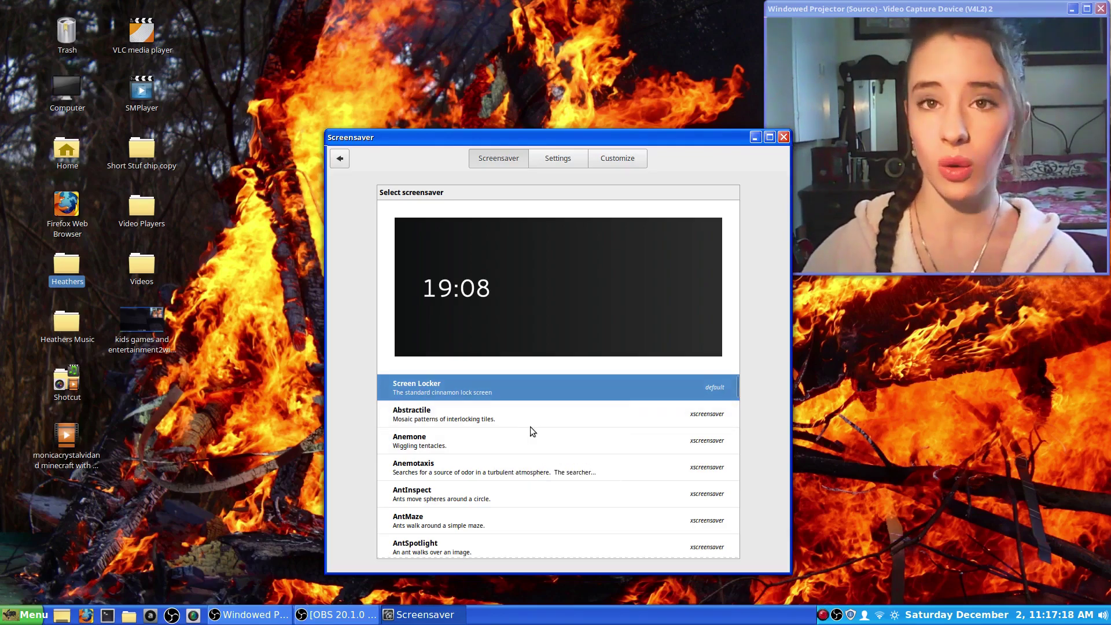
Step: Select Atlantis in the screensaver list so its sharks, dolphins and whales preview plays
scroll(573, 425, "down", 3)
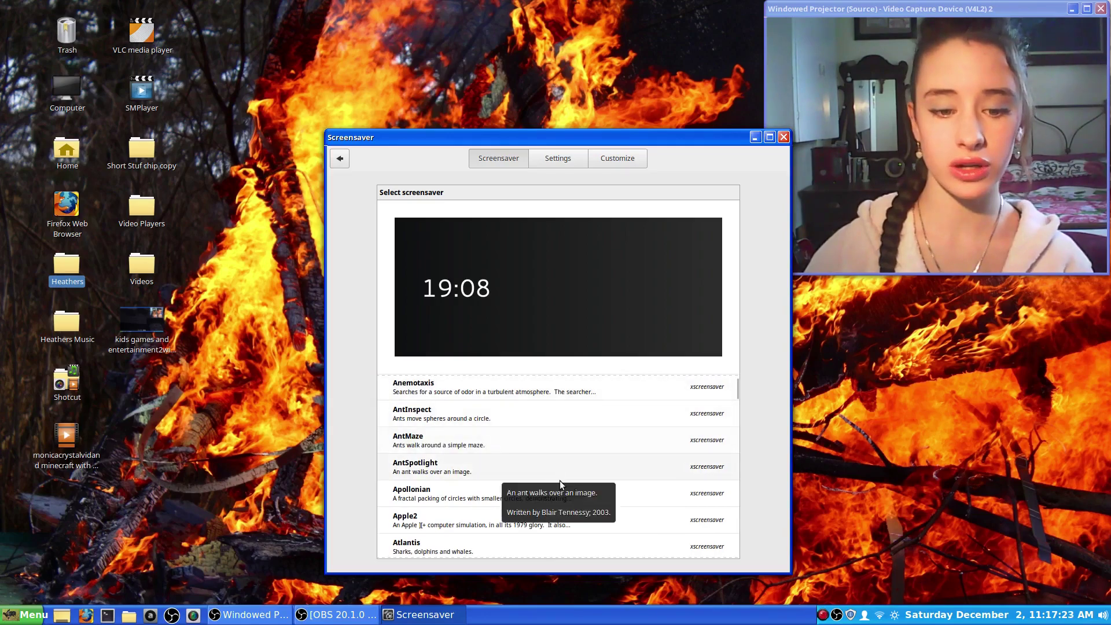
scroll(560, 480, "down", 1)
left_click(447, 515)
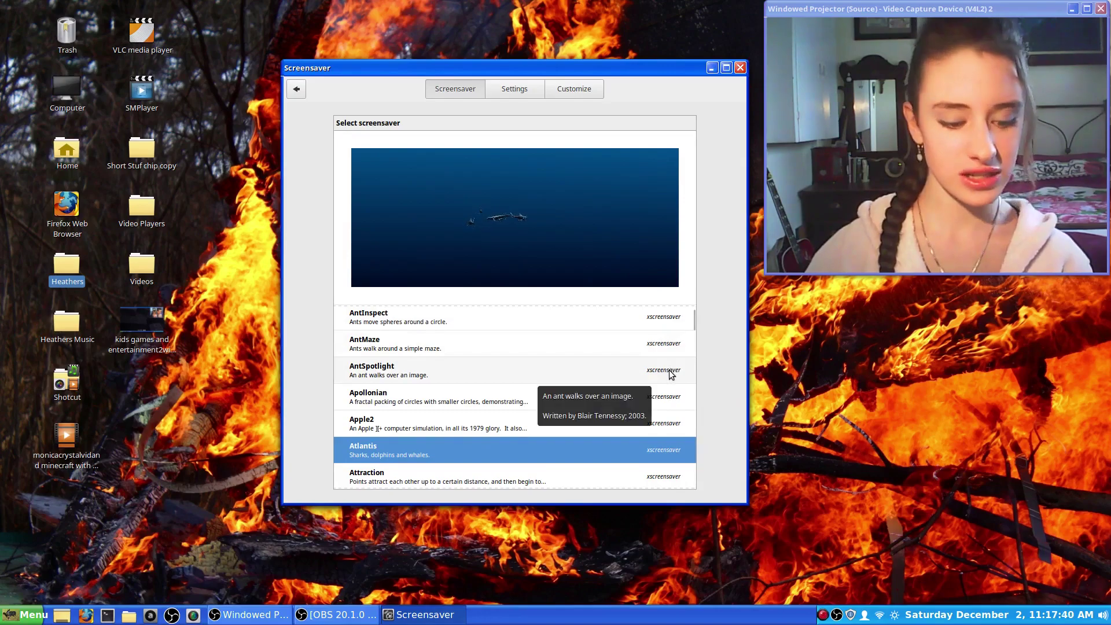
scroll(665, 372, "down", 10)
scroll(662, 370, "down", 20)
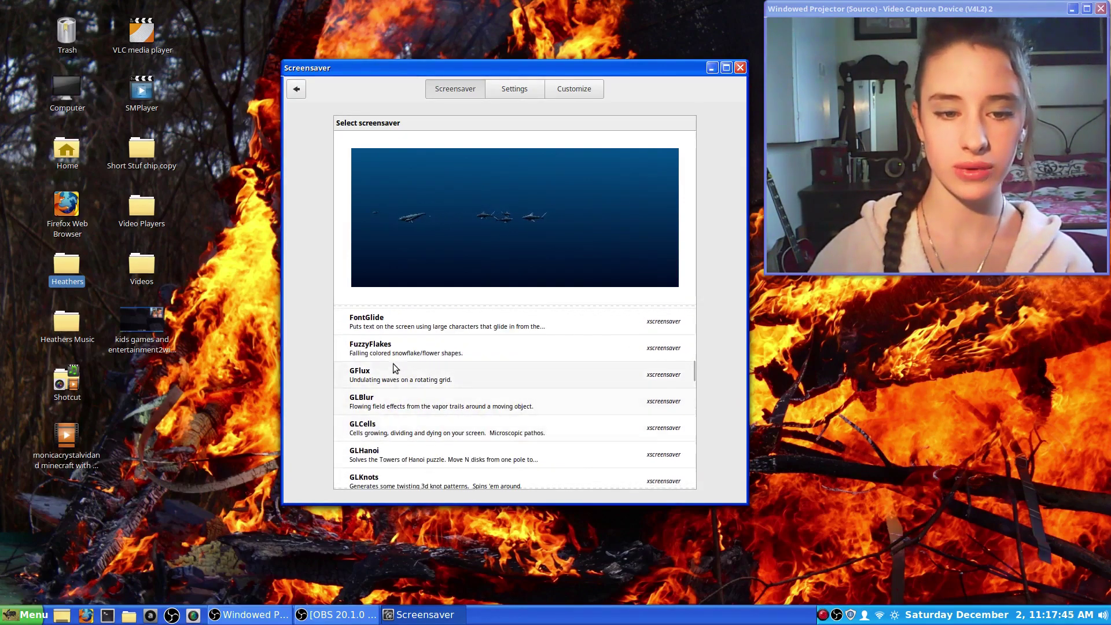
scroll(435, 448, "down", 5)
scroll(405, 399, "up", 1)
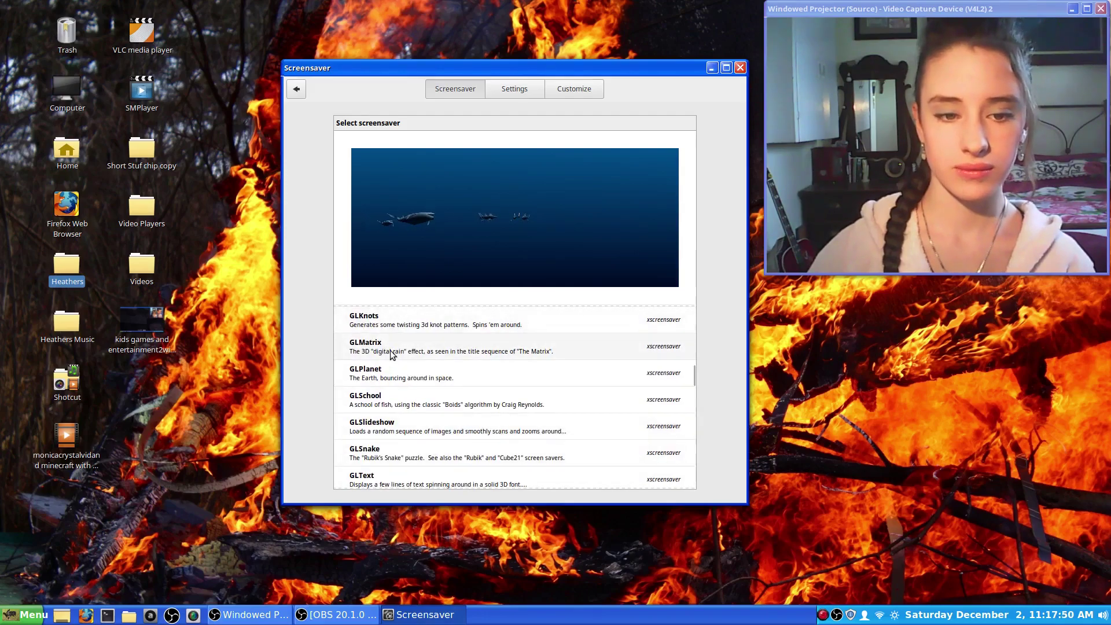
Step: Preview GLMatrix, then pick XMatrix near the list's end for its digital-rain animation
left_click(444, 350)
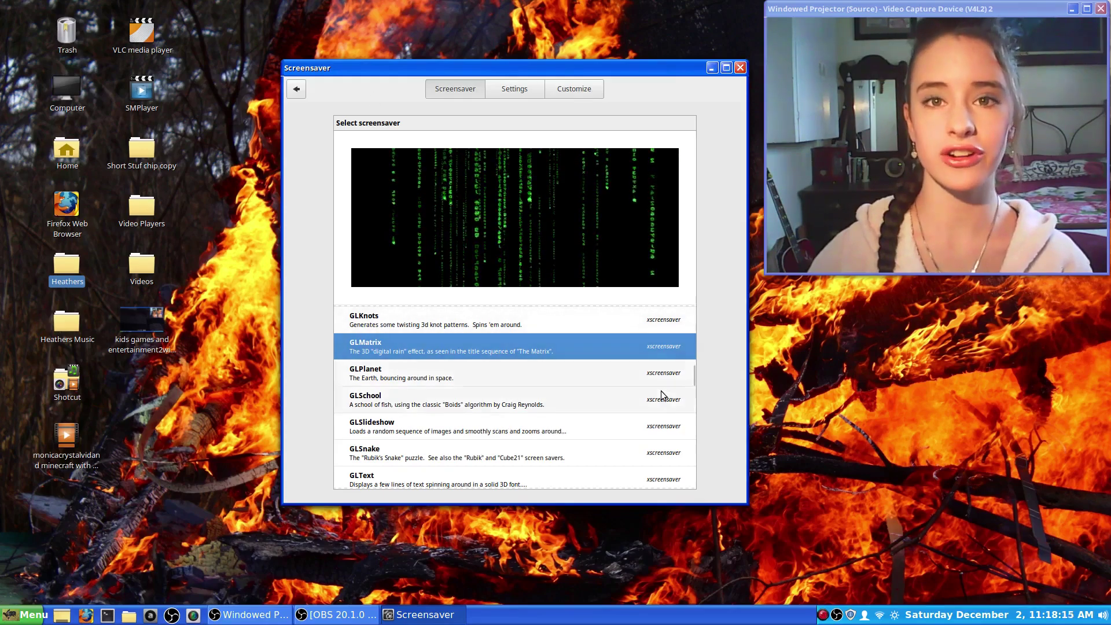
scroll(664, 399, "down", 10)
scroll(609, 405, "down", 20)
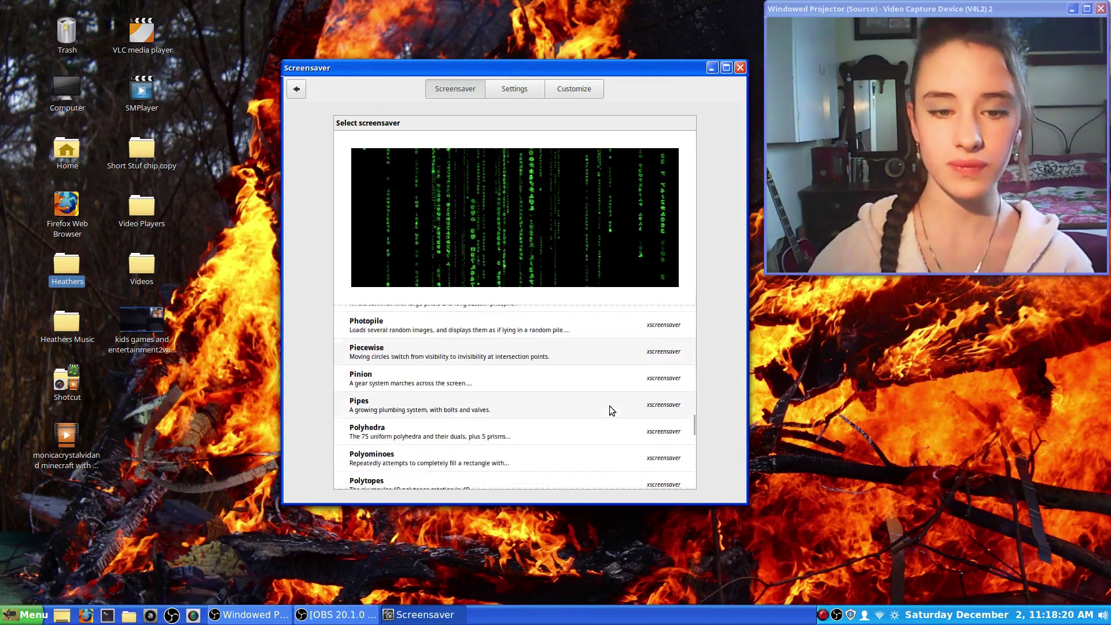
scroll(609, 406, "down", 20)
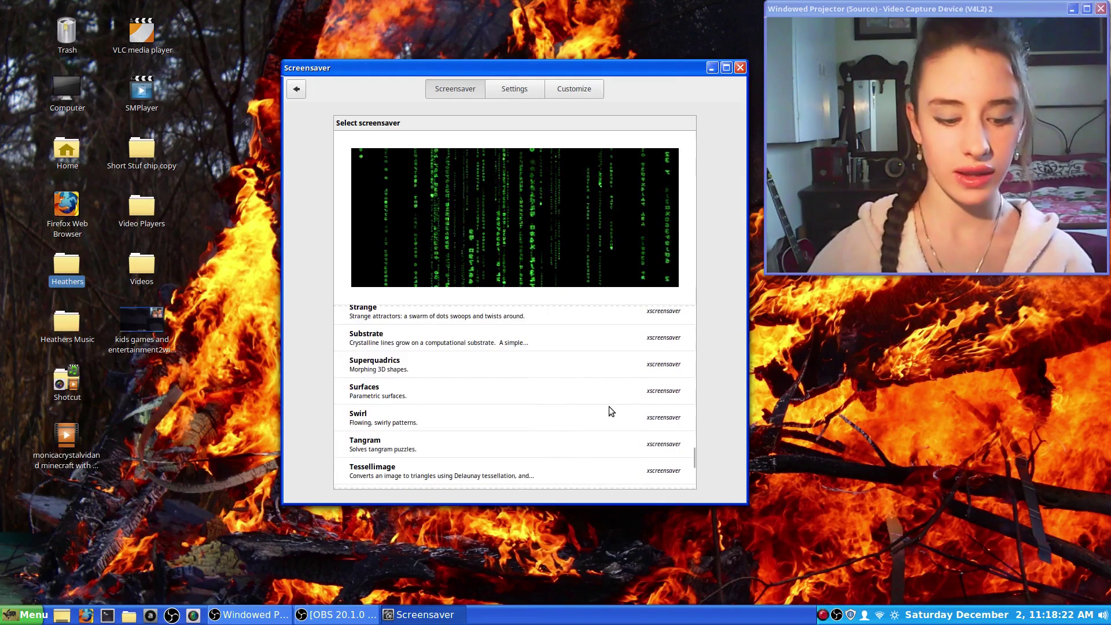
scroll(606, 411, "down", 3)
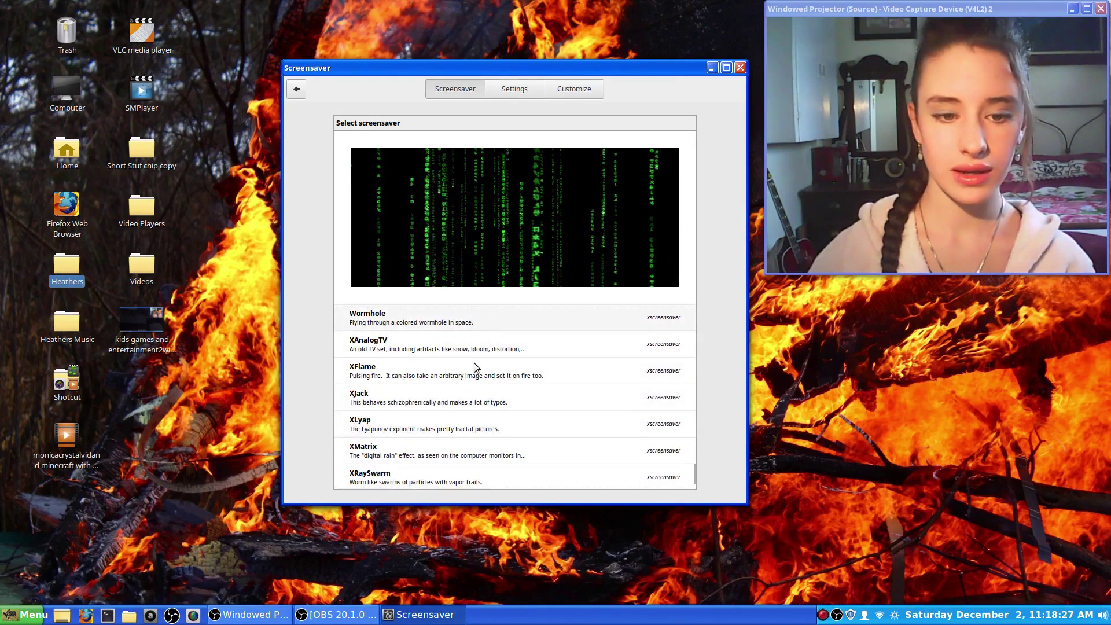
left_click(455, 456)
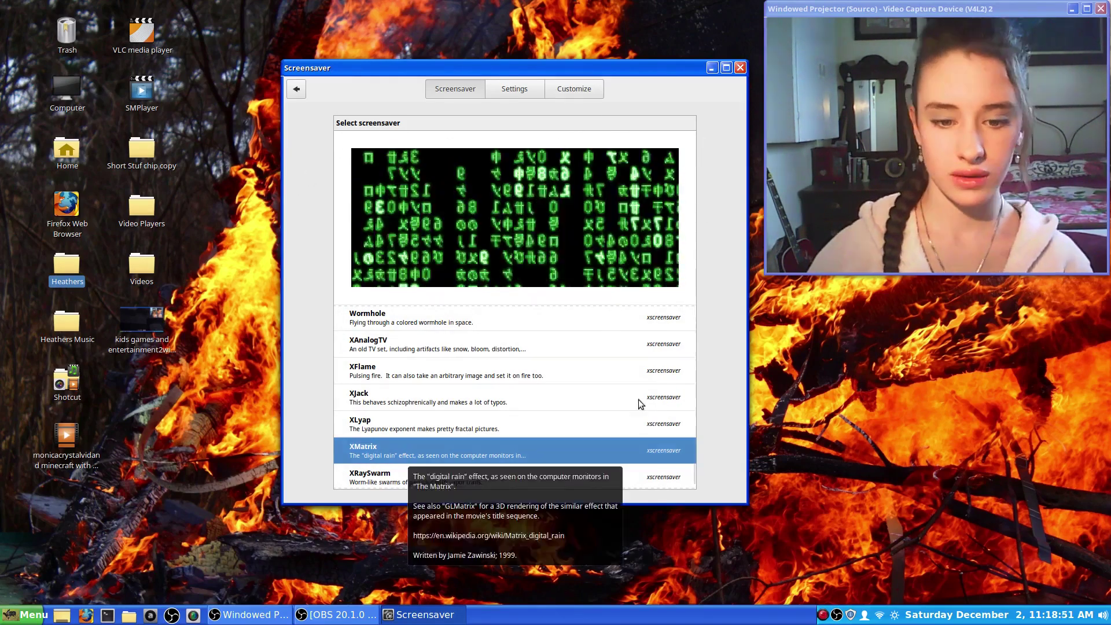
scroll(648, 457, "up", 5)
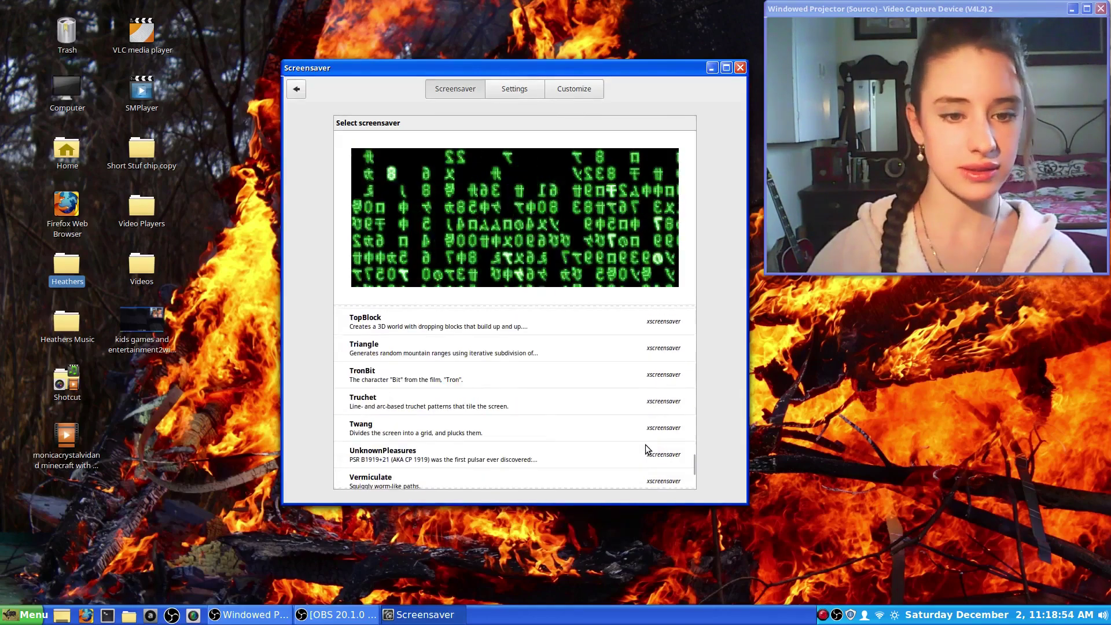
scroll(644, 444, "up", 5)
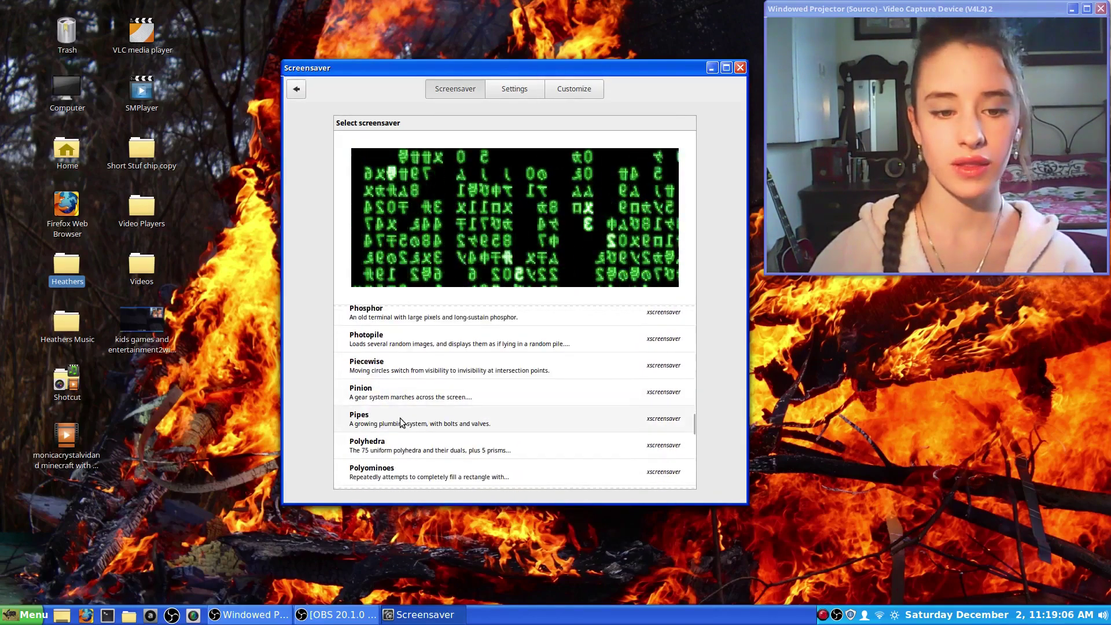
Step: Preview the Pipes screensaver, then scroll back up the list to Molecule
left_click(365, 426)
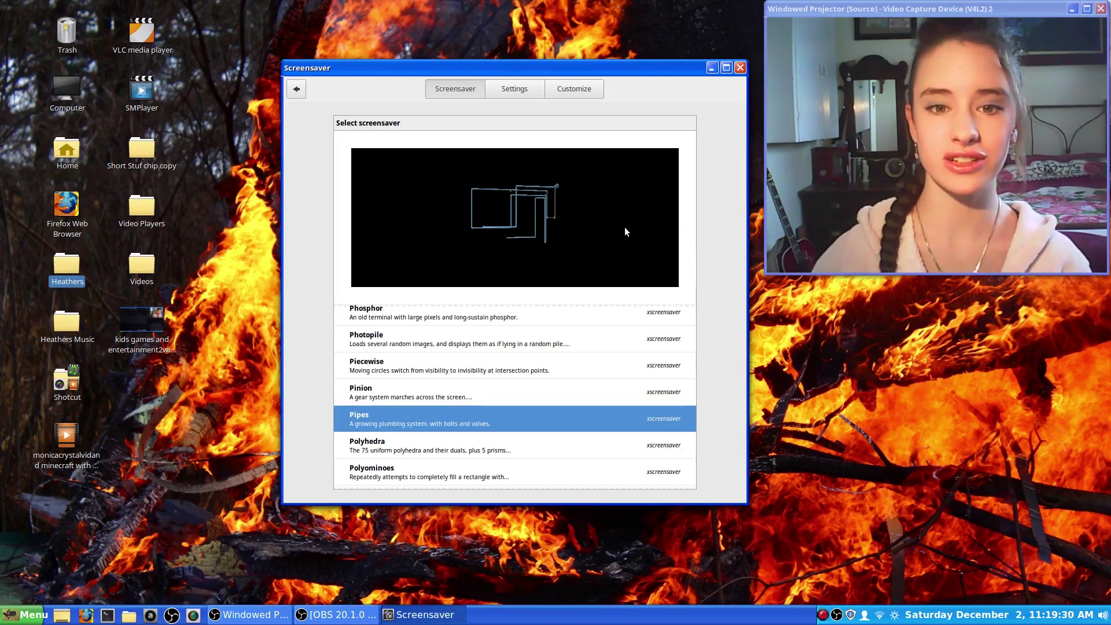
scroll(479, 403, "up", 5)
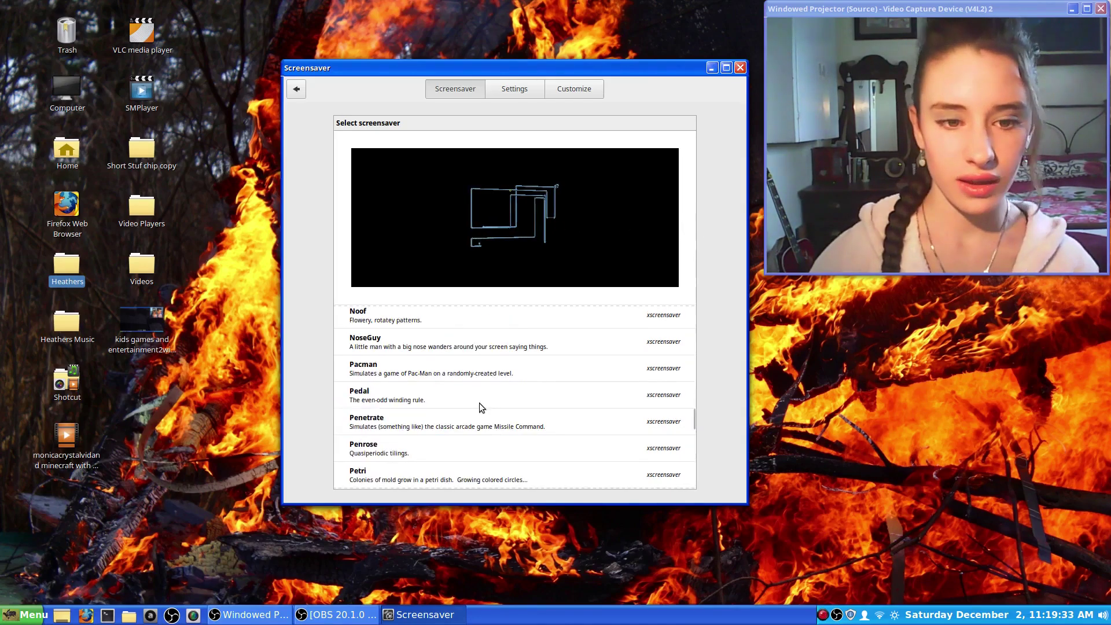
scroll(591, 355, "up", 5)
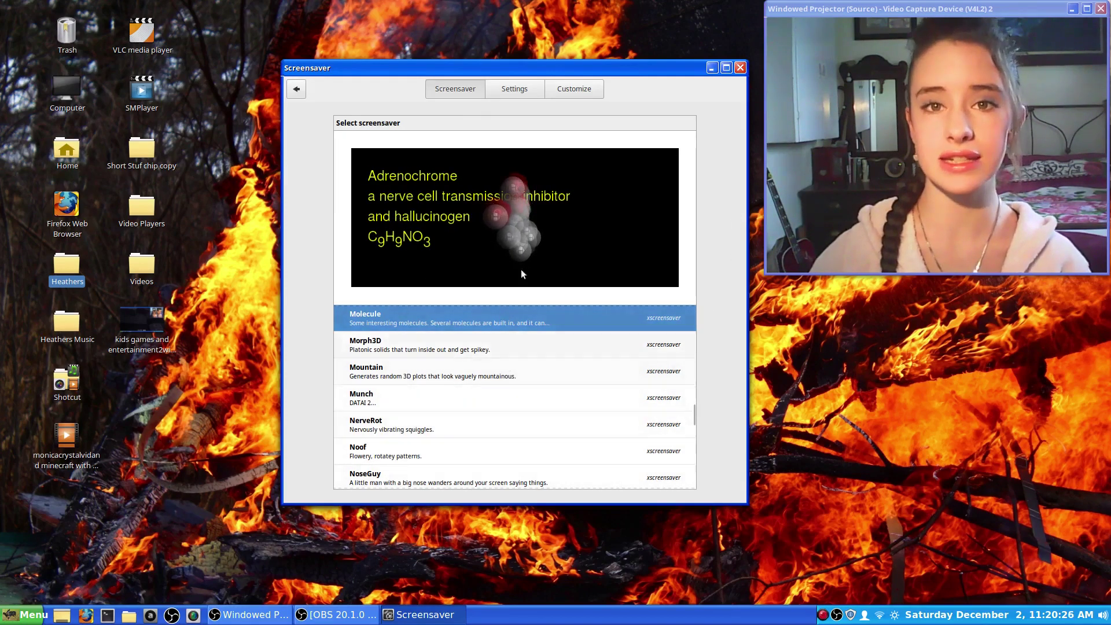
Step: On the Settings page, keep the screensaver start delay at 10 minutes
left_click(510, 87)
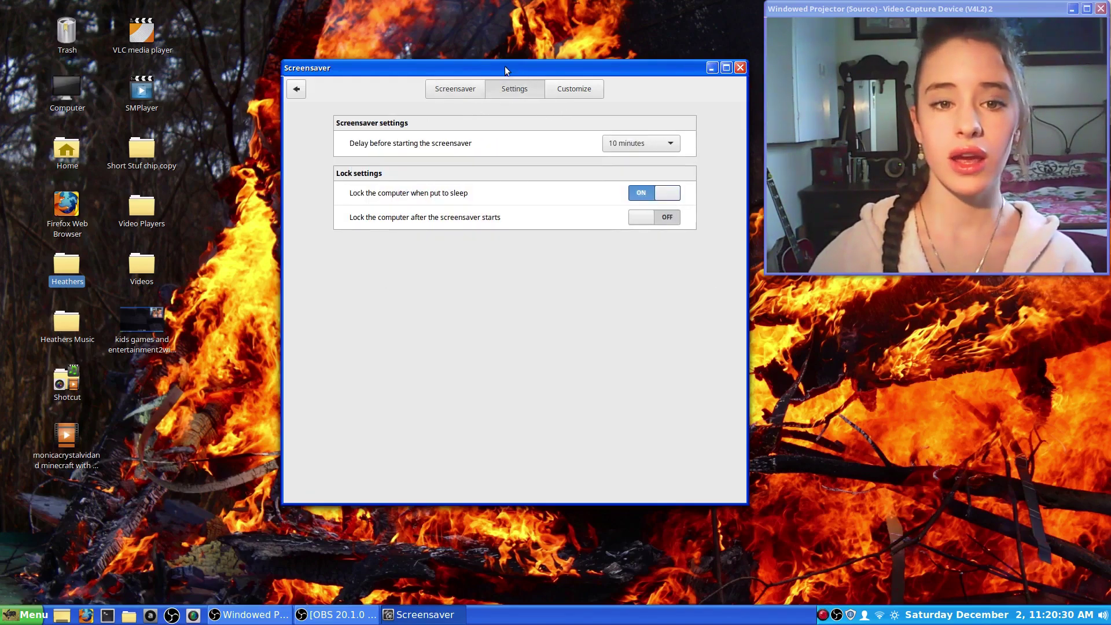
left_click(641, 143)
left_click(641, 141)
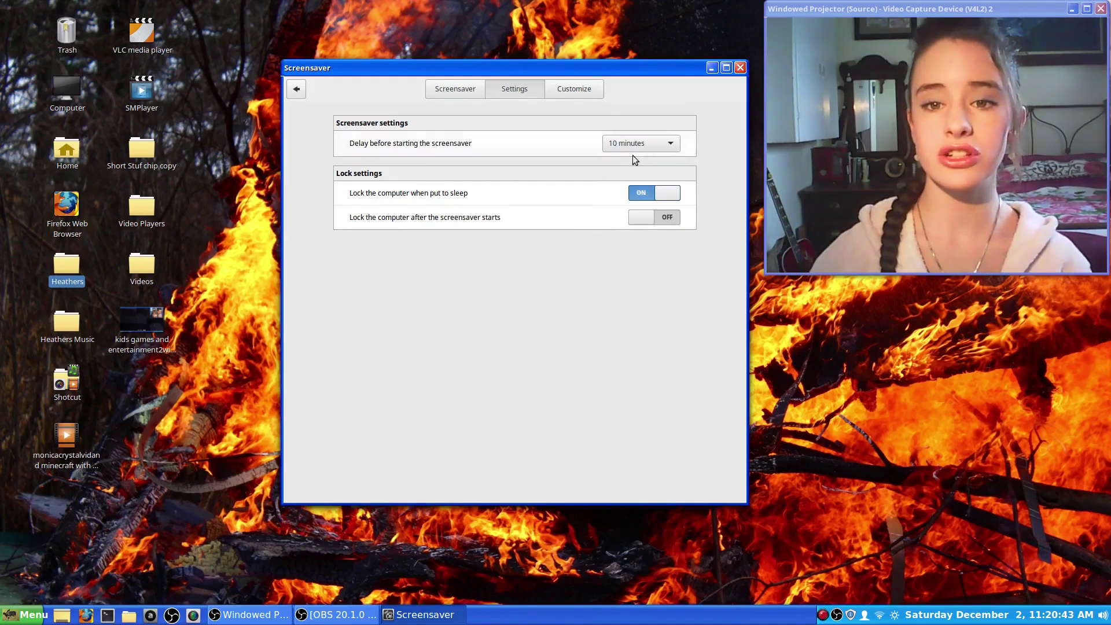
left_click(650, 150)
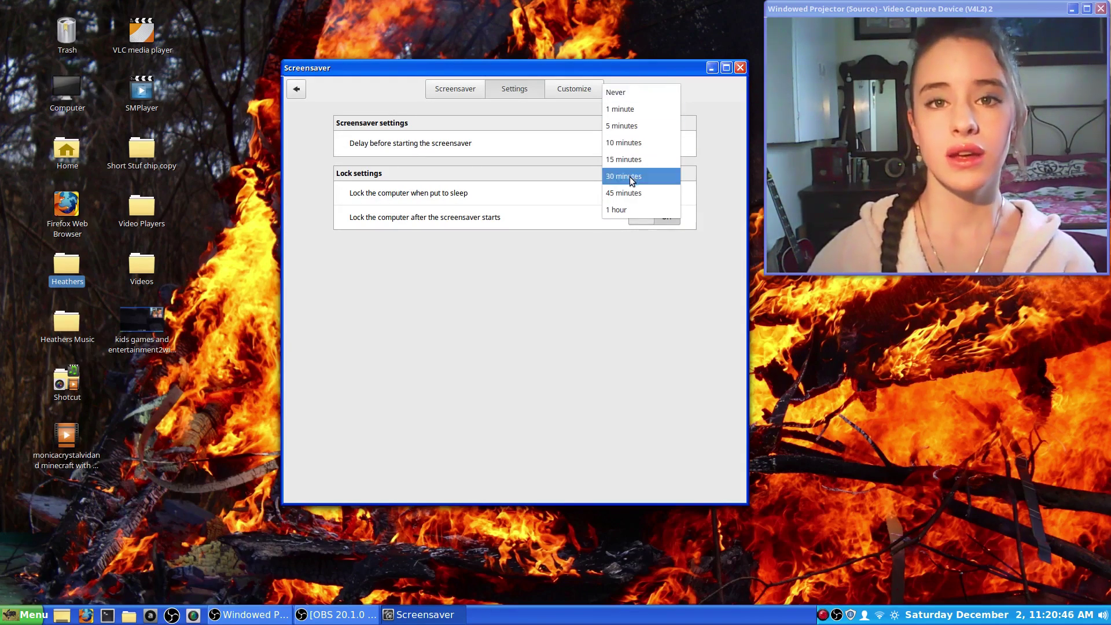
left_click(661, 142)
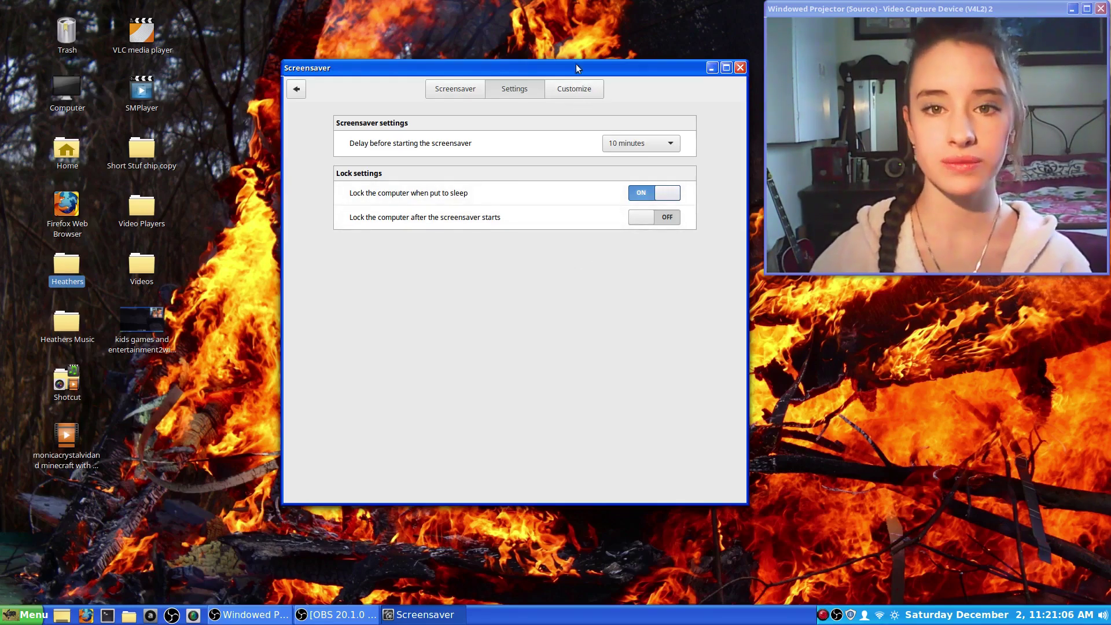
Step: On Customize, toggle the custom date and time format on and back off, then click into the away message field
left_click(591, 89)
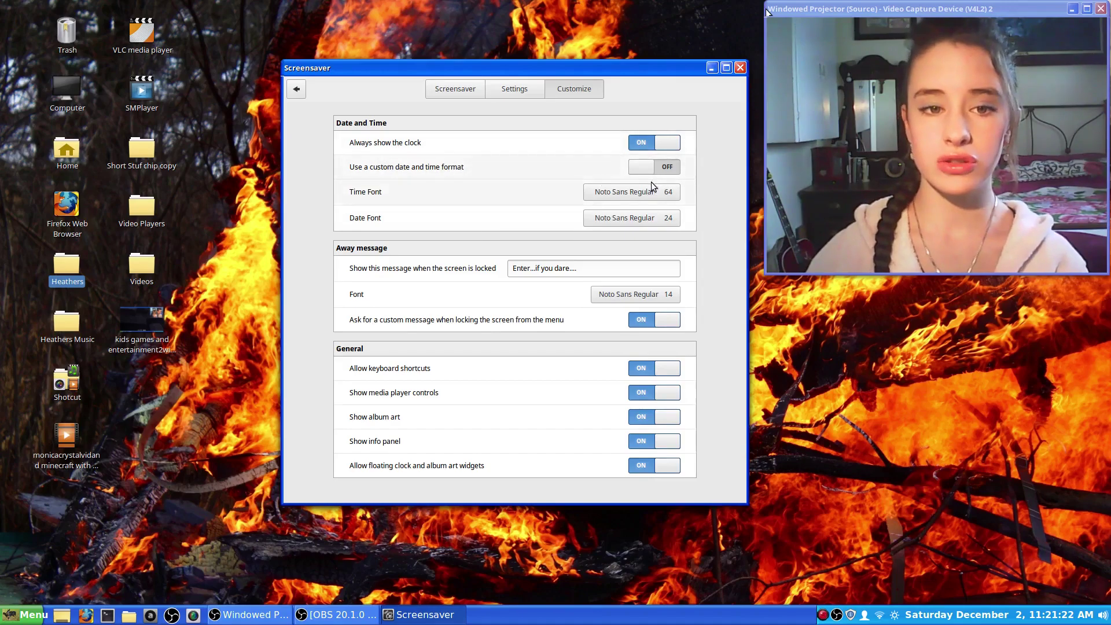
left_click(637, 168)
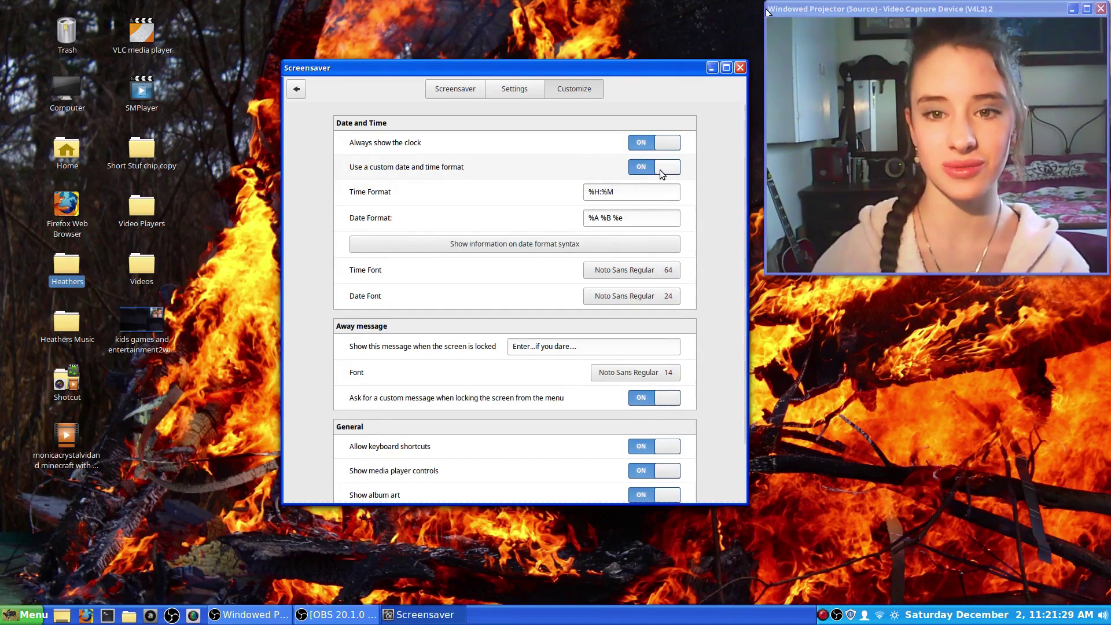
left_click(660, 169)
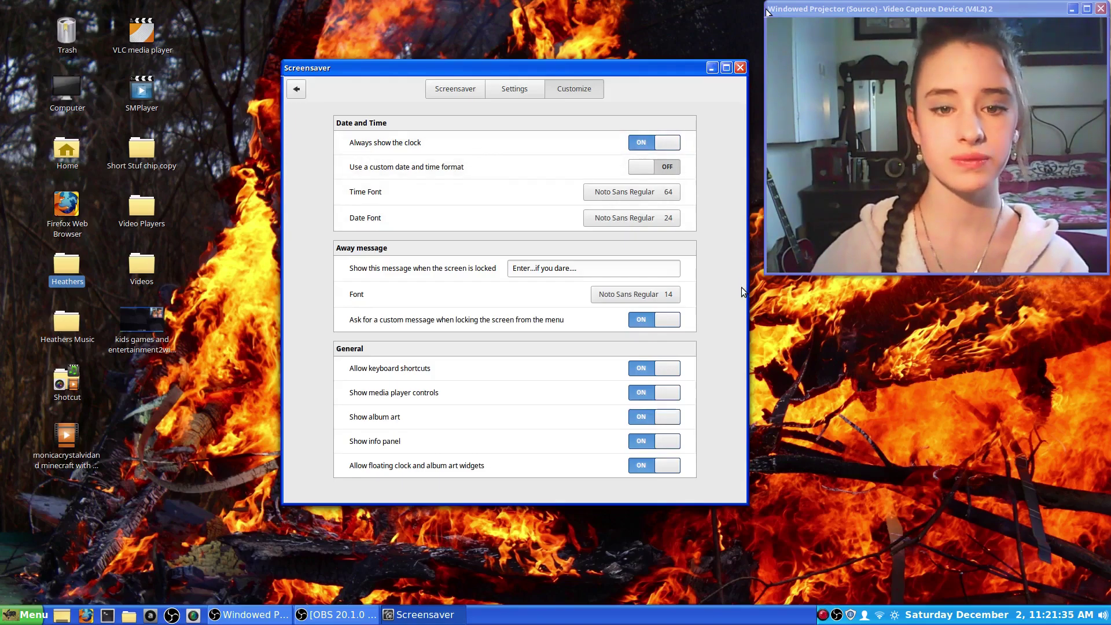
left_click(597, 269)
left_click(596, 271)
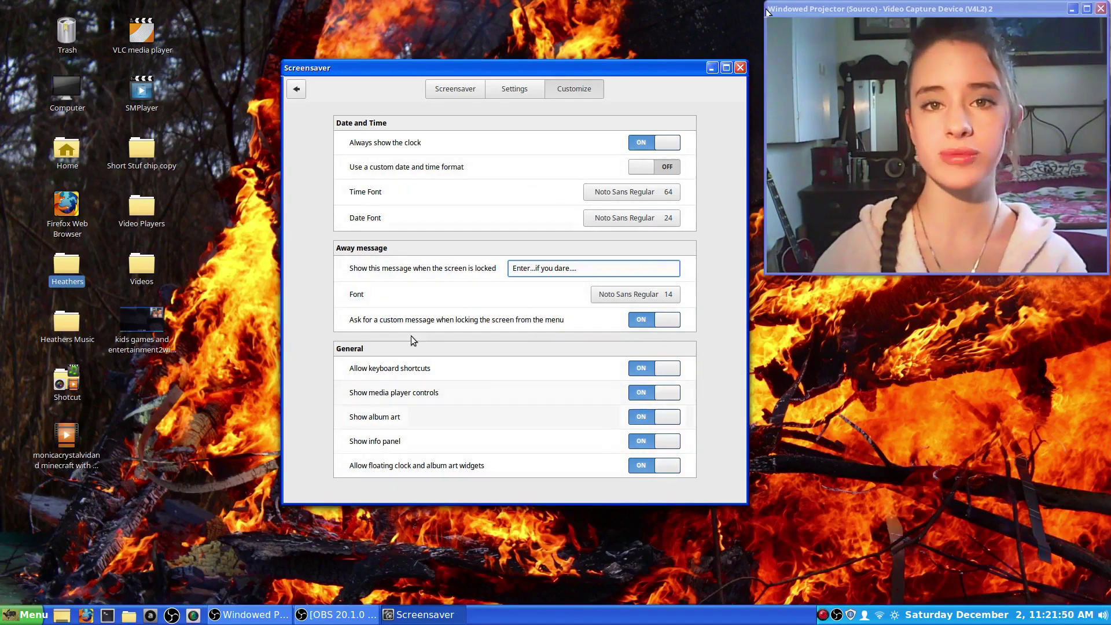
Step: Return to the screensaver list, then drag the webcam projector to fill the whole screen
left_click(530, 89)
left_click(455, 88)
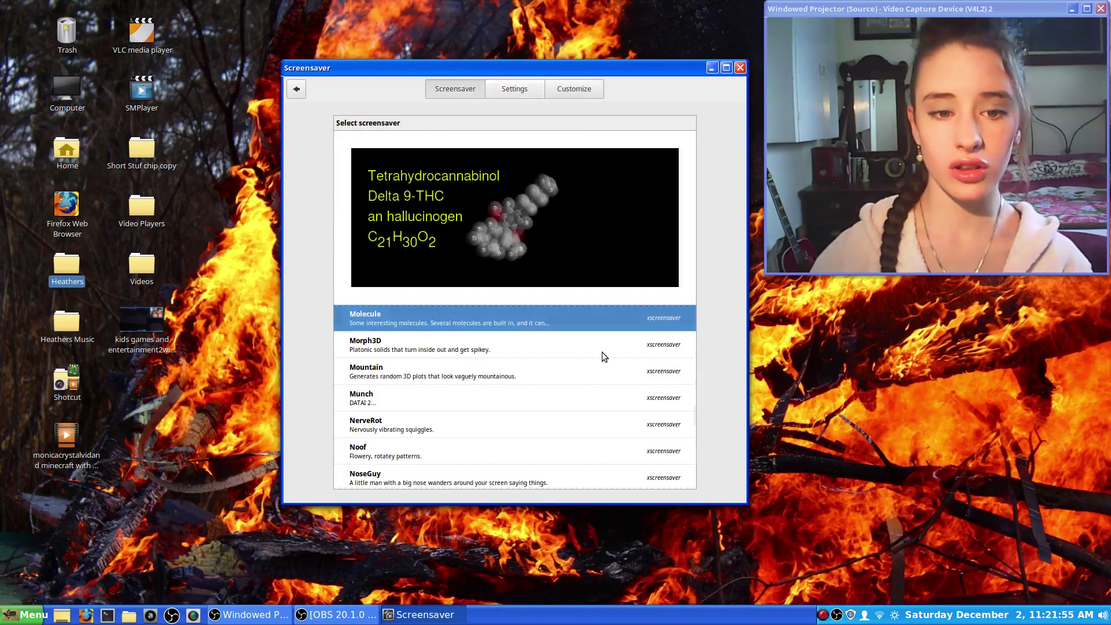
scroll(572, 370, "up", 3)
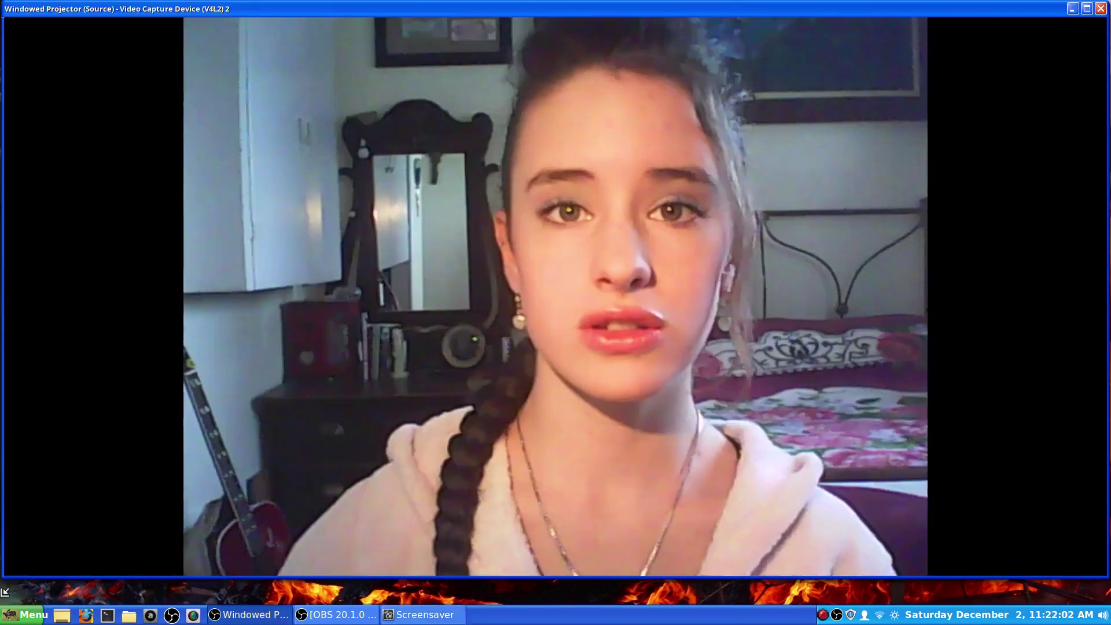
left_click_drag(4, 592, 5, 607)
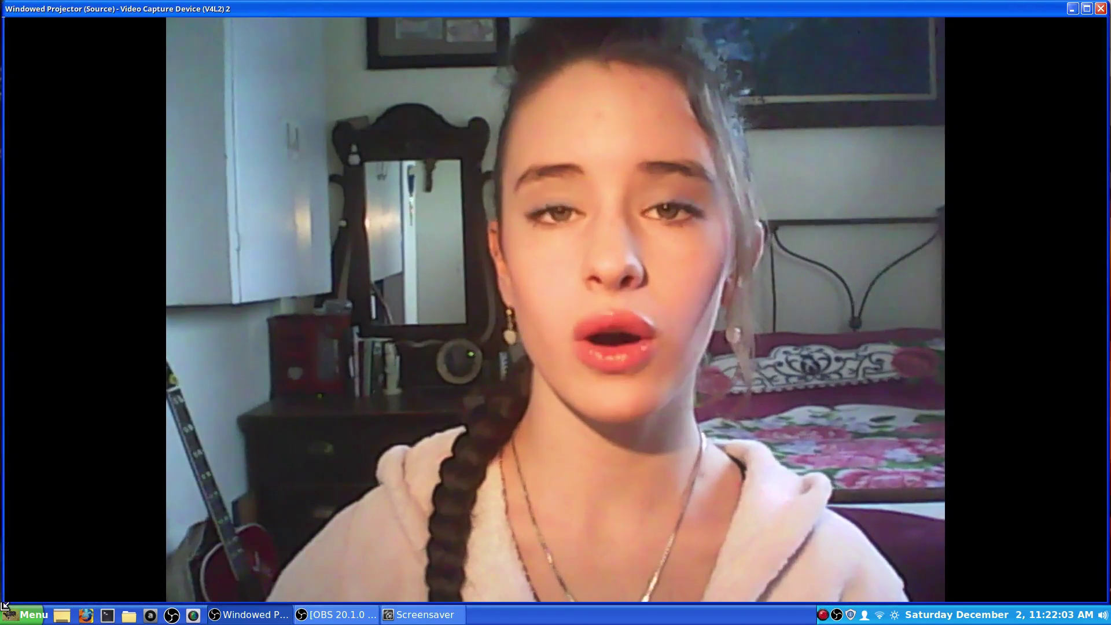